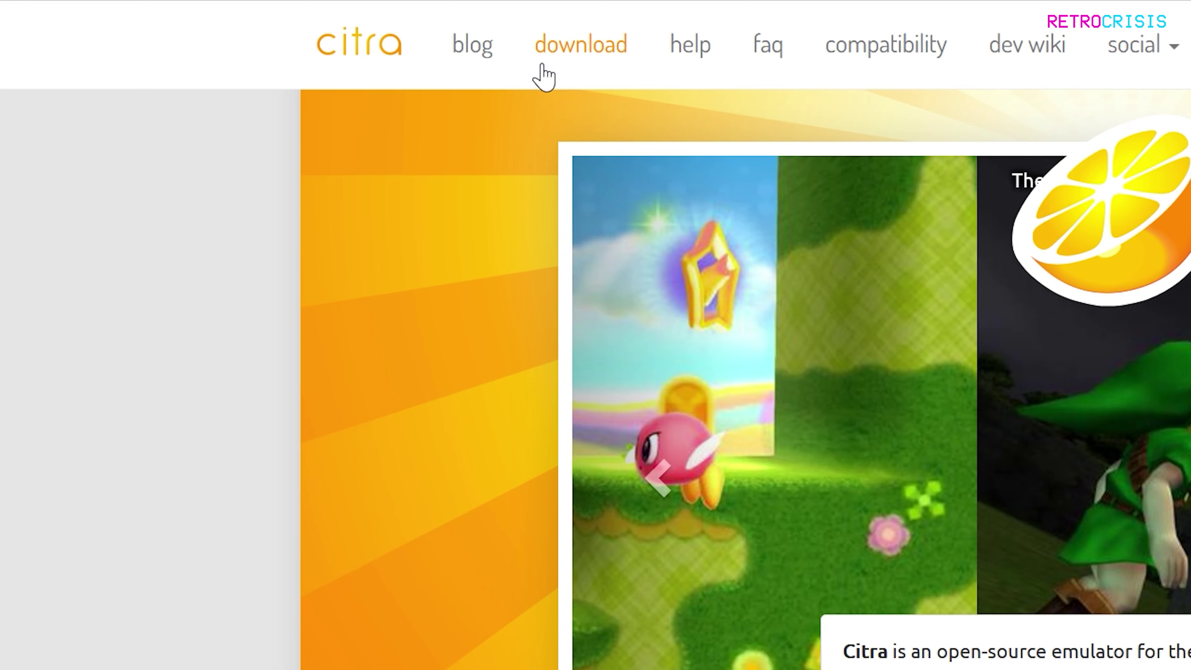
- Go to the Citra download page, show the other platforms, and download the Windows x64 installer
click(542, 66)
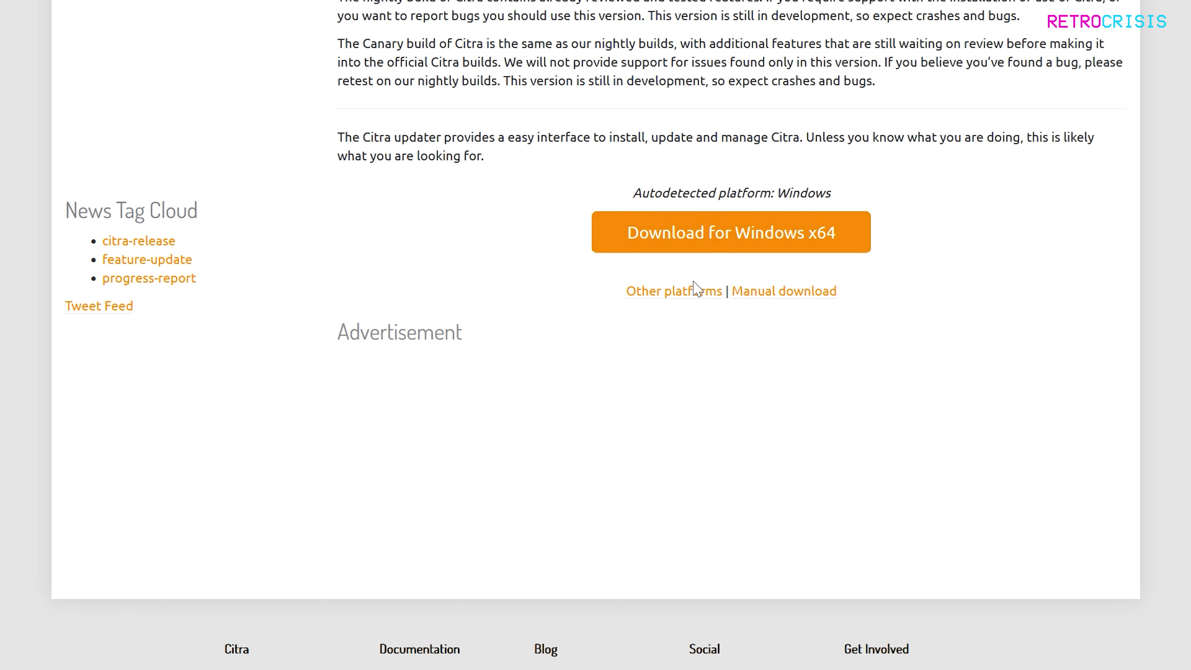
click(693, 295)
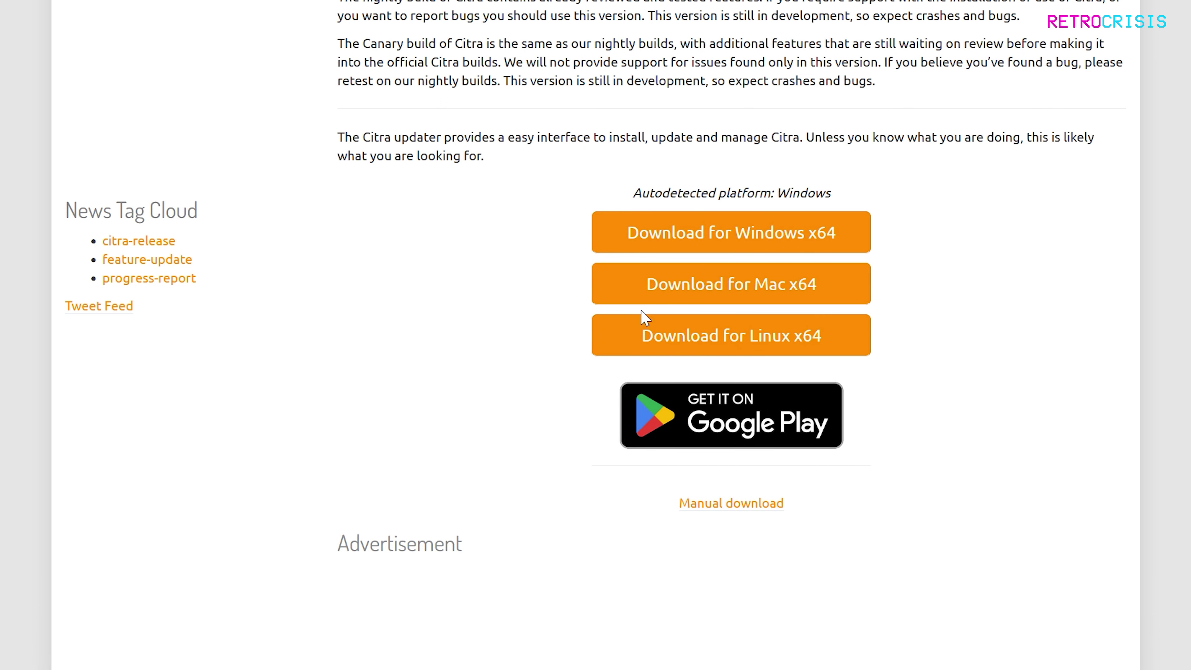
click(734, 244)
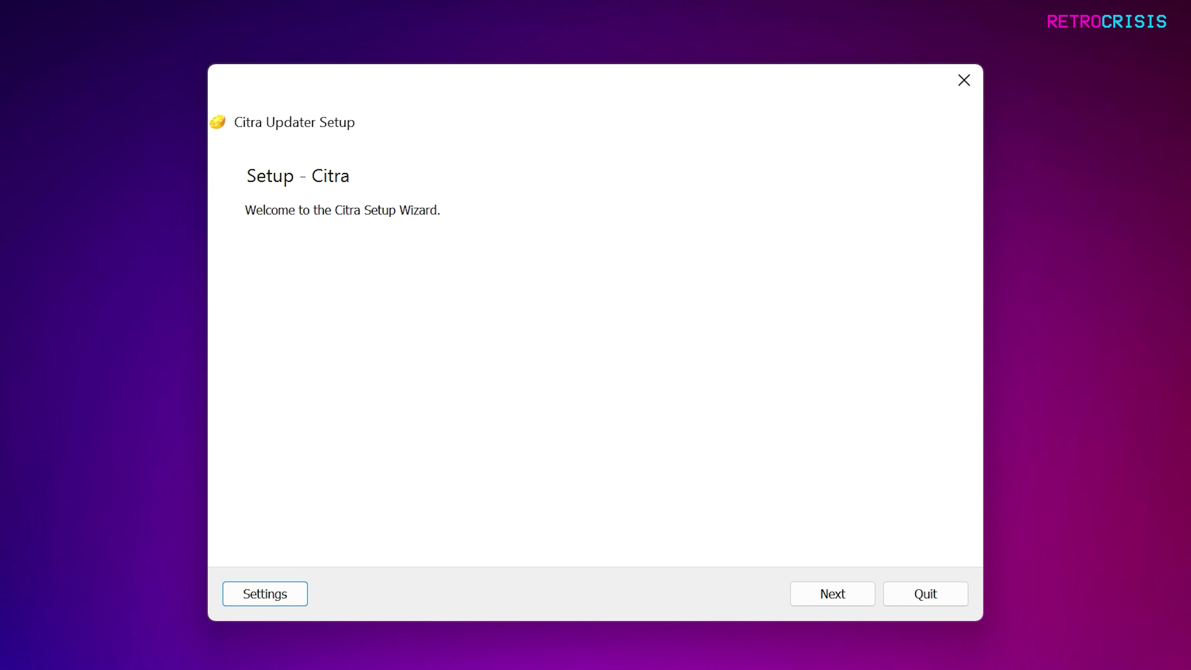
- Install Citra Nightly in the default folder, accepting the license and keeping Citra as the Start Menu shortcut folder
click(823, 603)
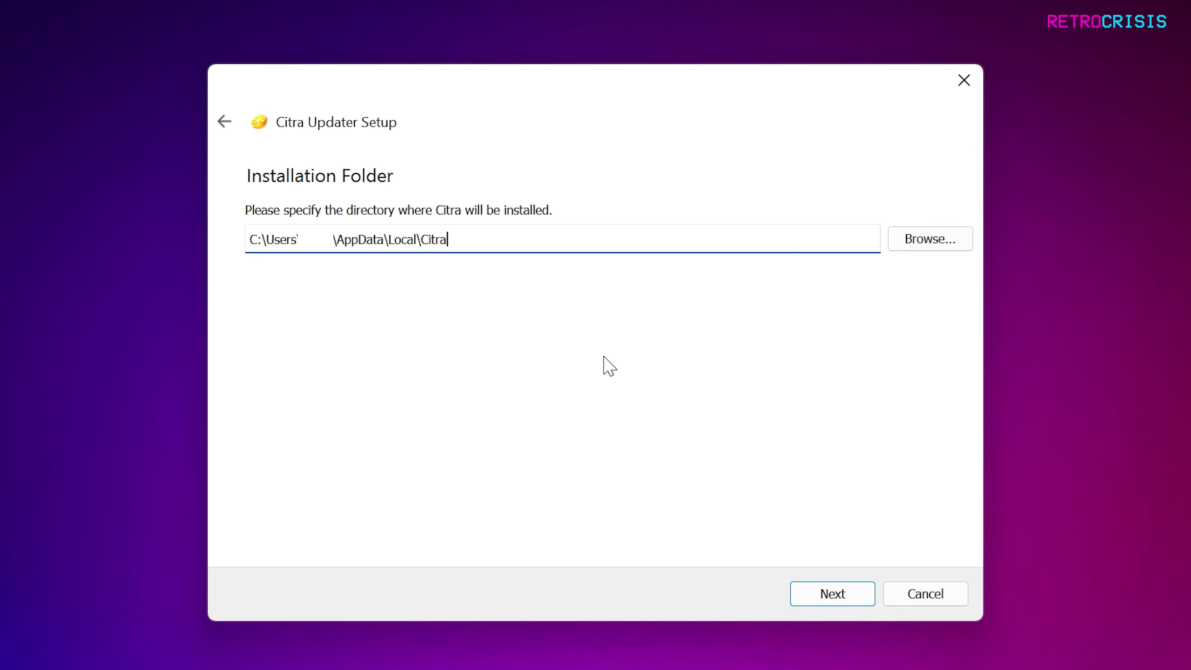
click(806, 601)
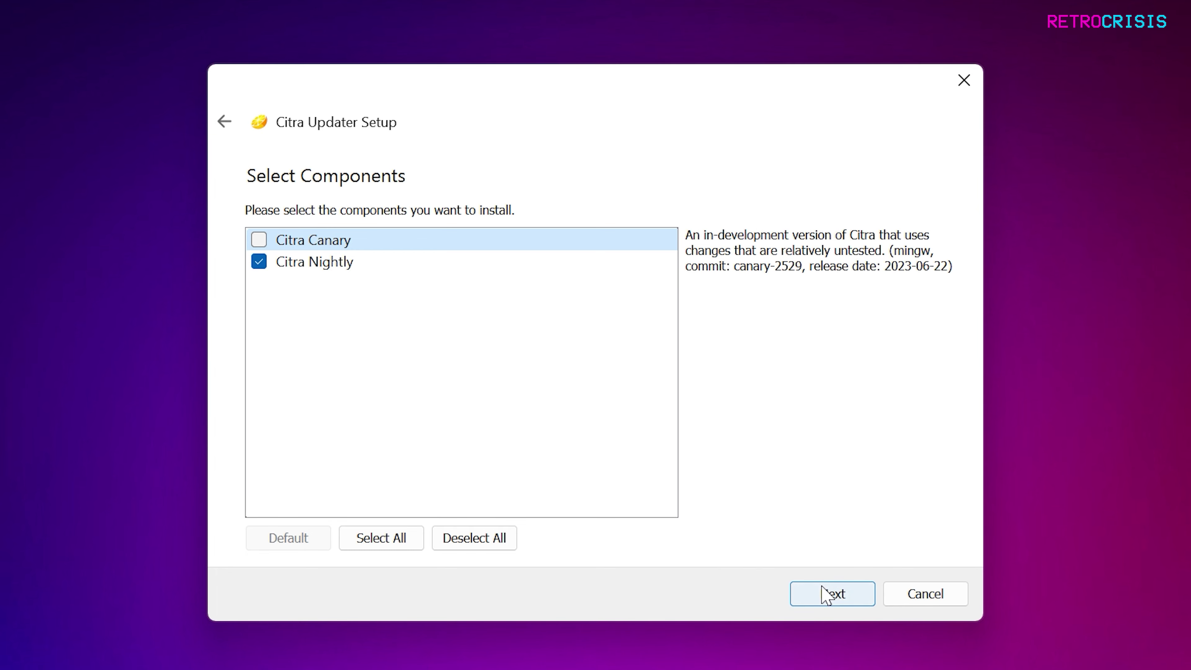
click(818, 607)
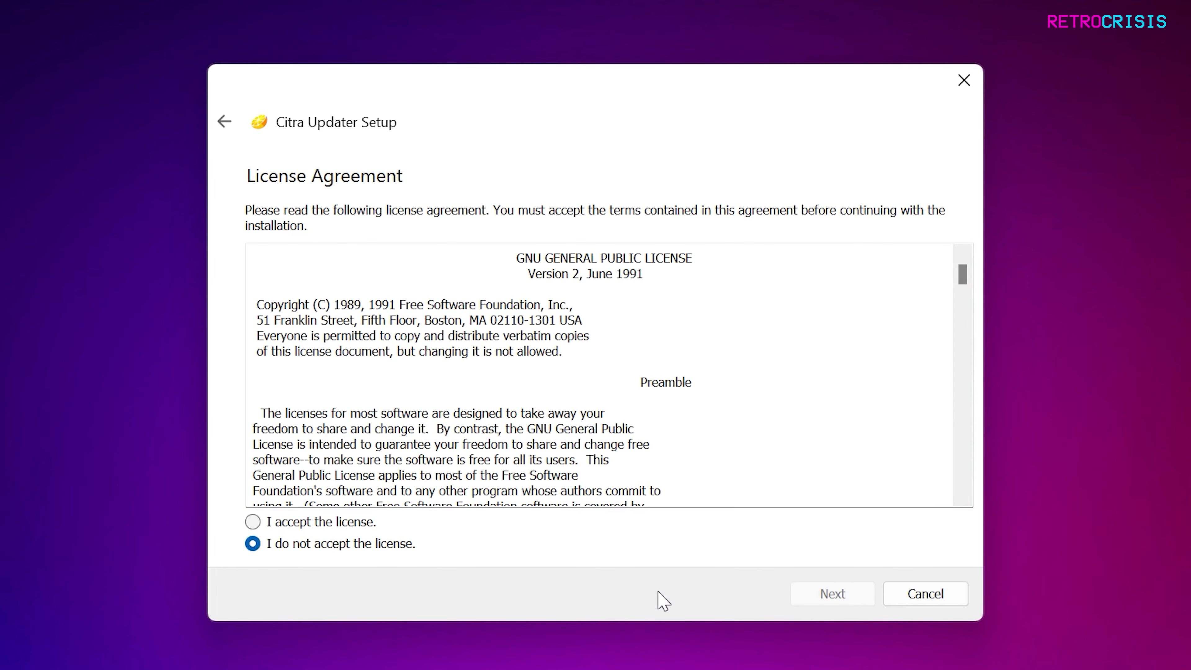
click(408, 528)
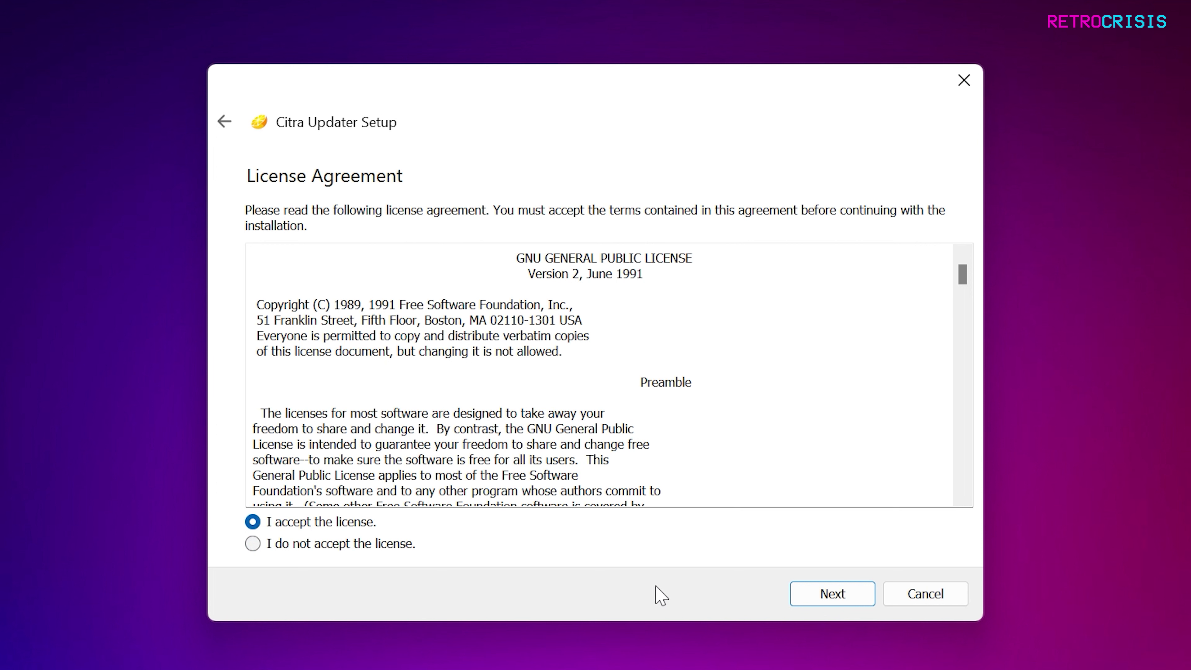
click(835, 597)
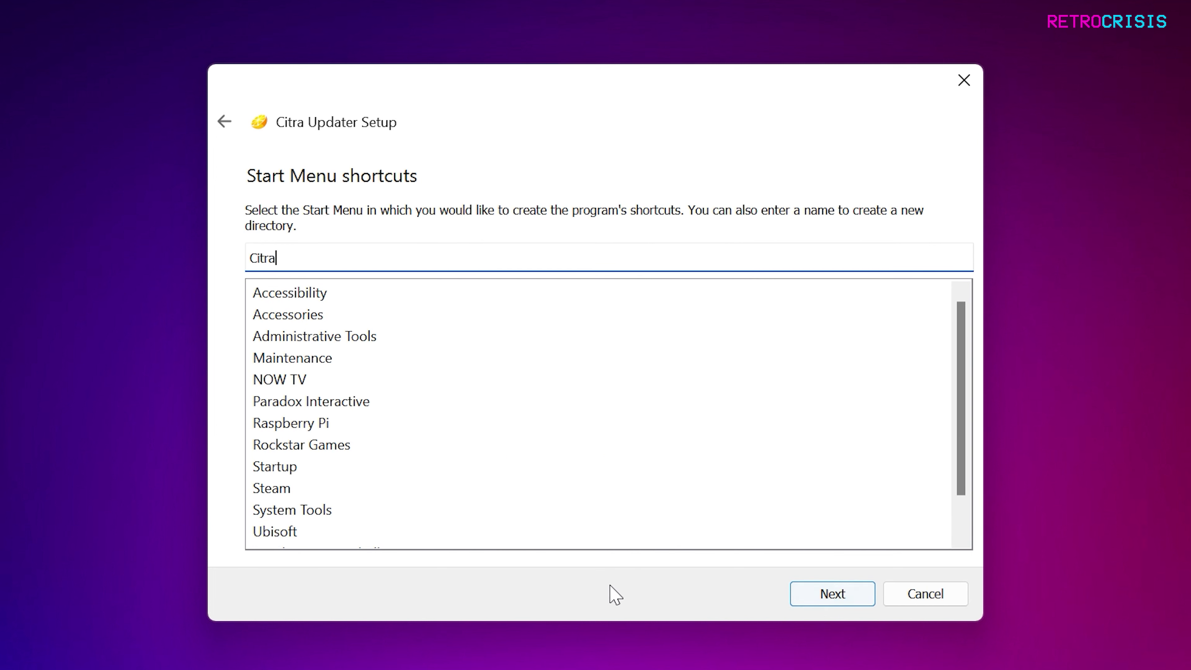
click(808, 604)
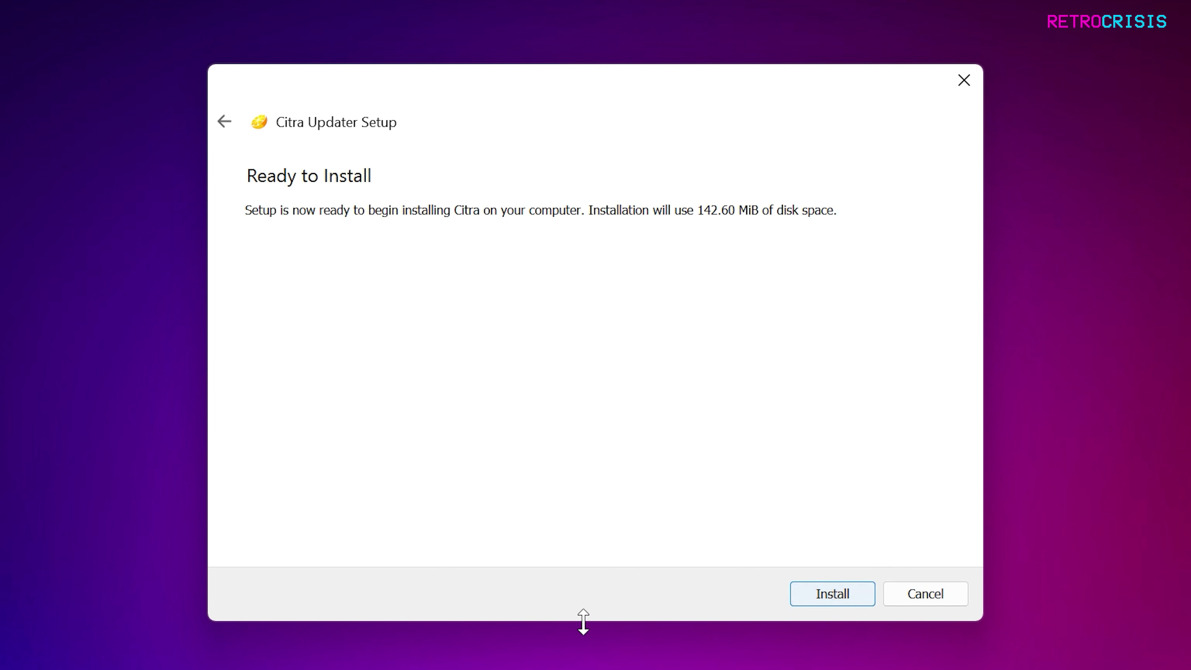
click(809, 602)
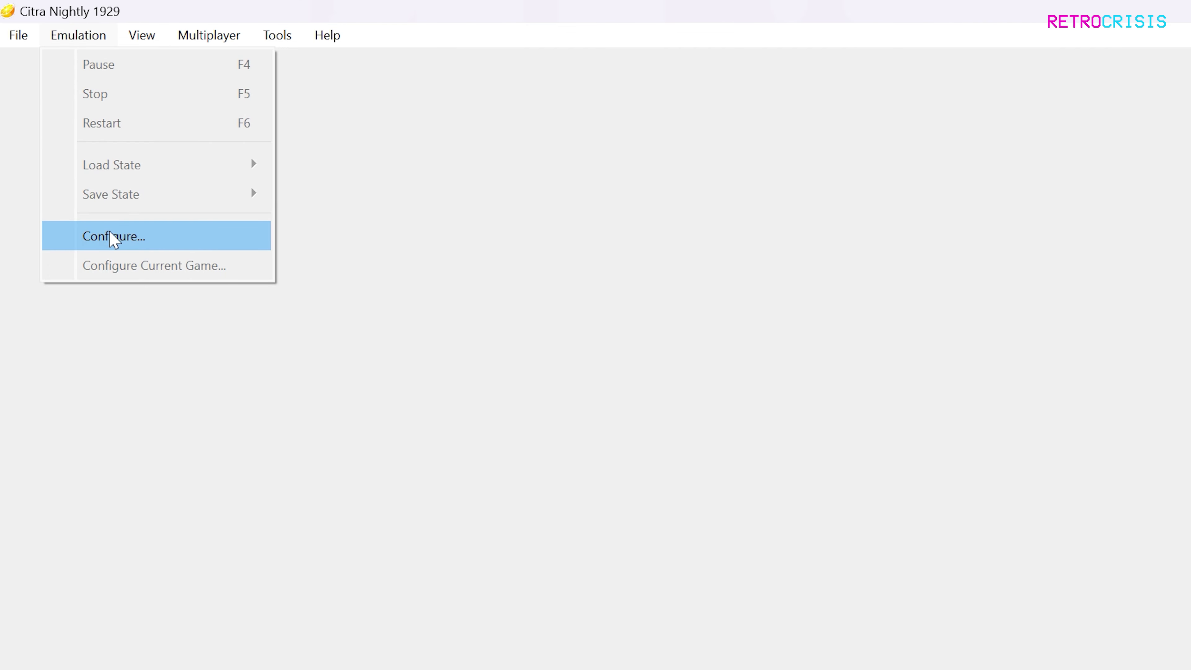
- Map the A button to Button 1, auto-map the remaining game controller inputs, and review the control mapping
click(109, 237)
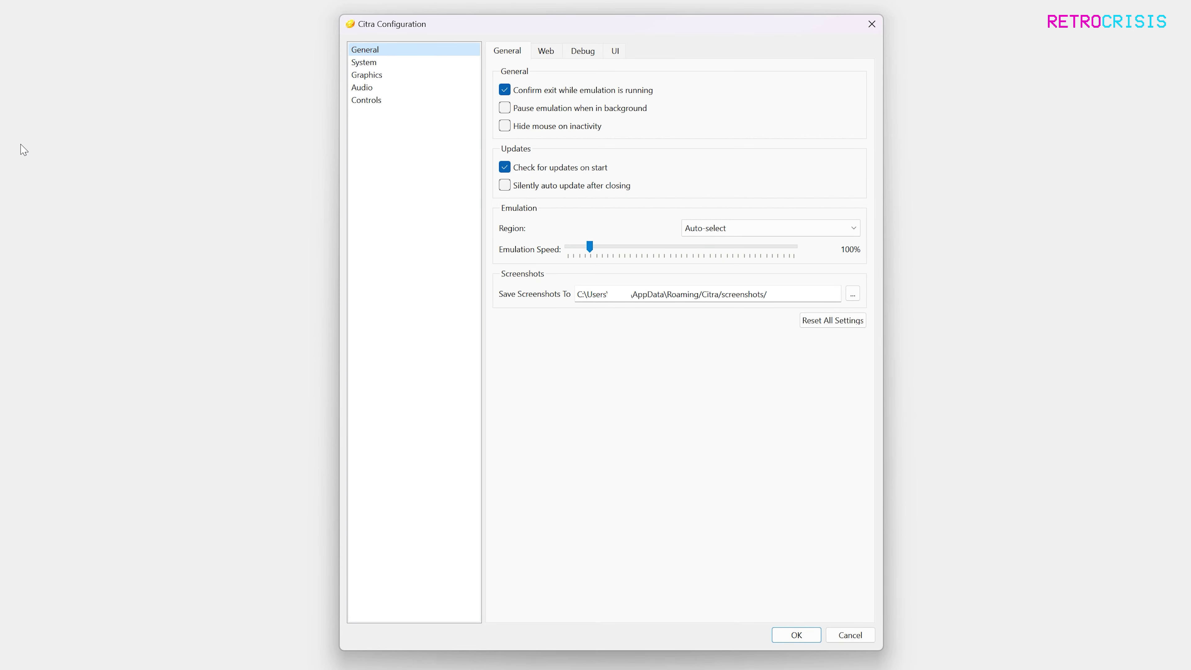
click(376, 101)
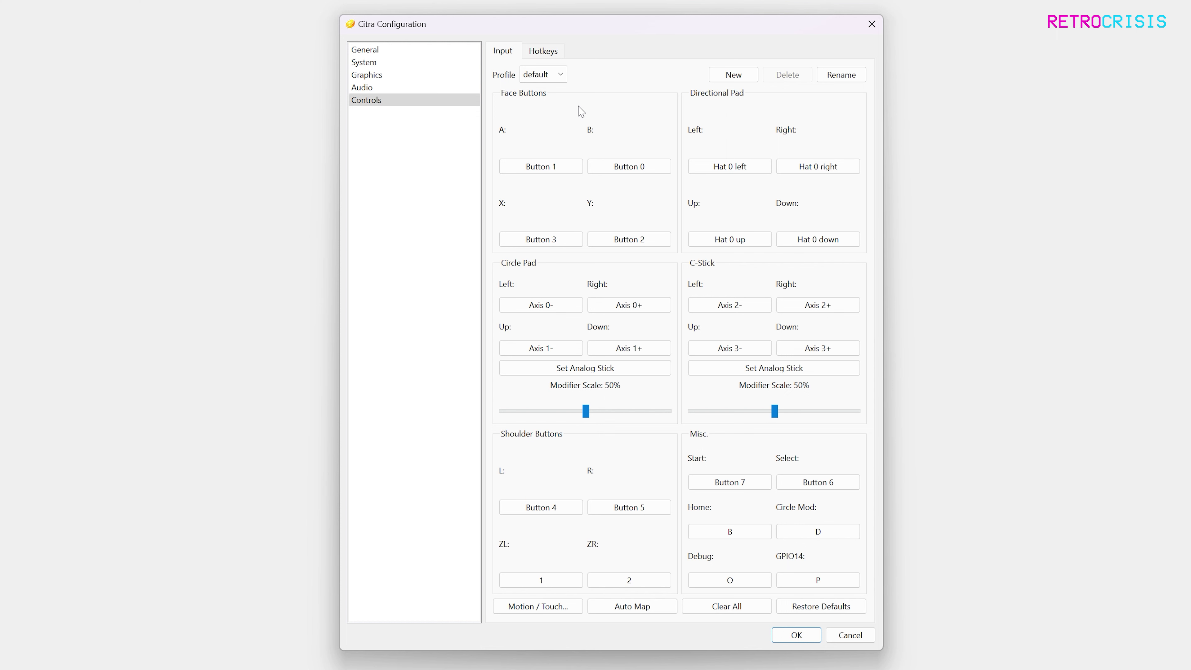
click(541, 167)
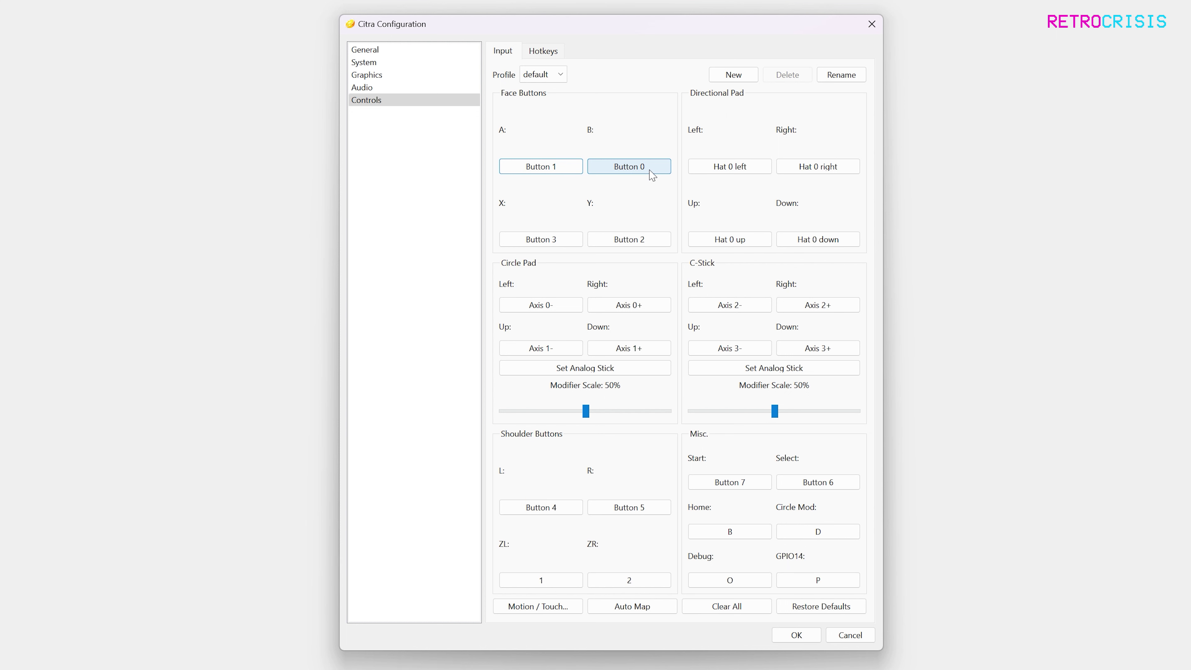
click(637, 607)
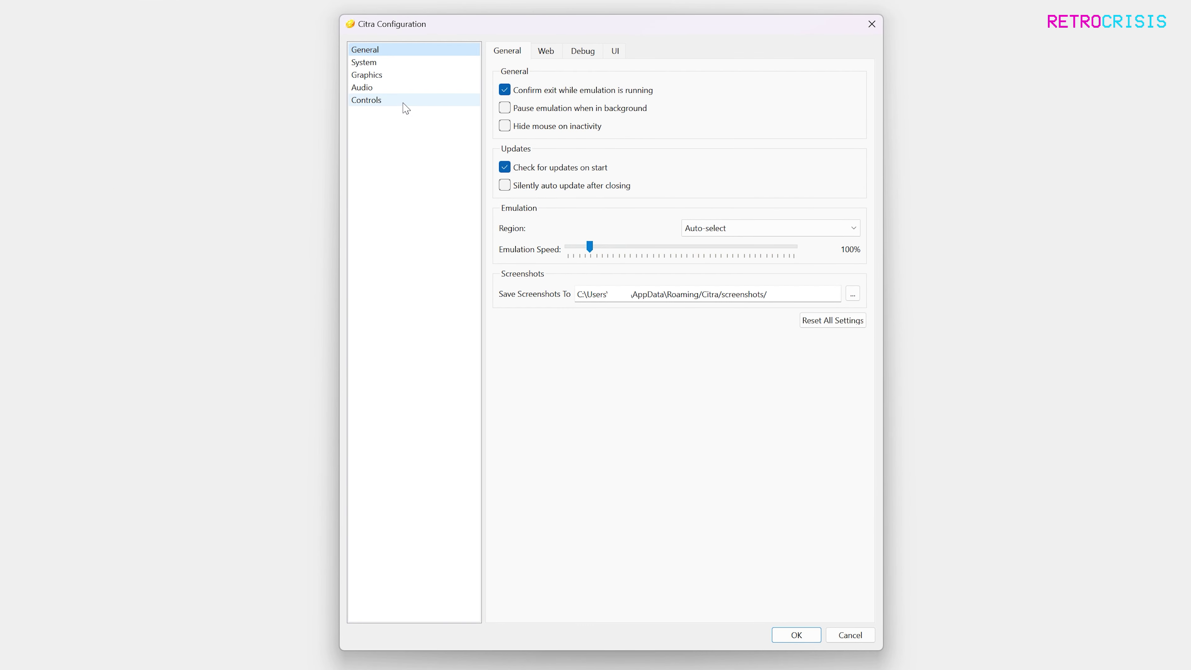
click(405, 107)
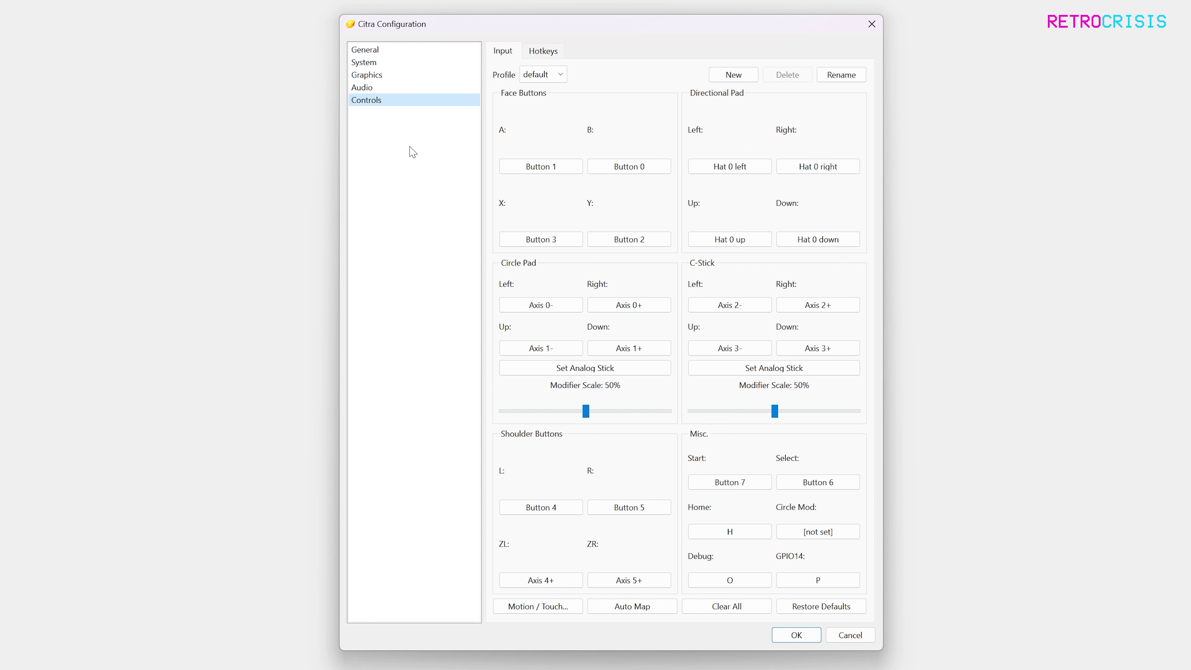
- Set the audio output type to Cubeb and the input device to Microphone (AmazonBasics Desktop Mini Mic), then save the configuration
click(438, 88)
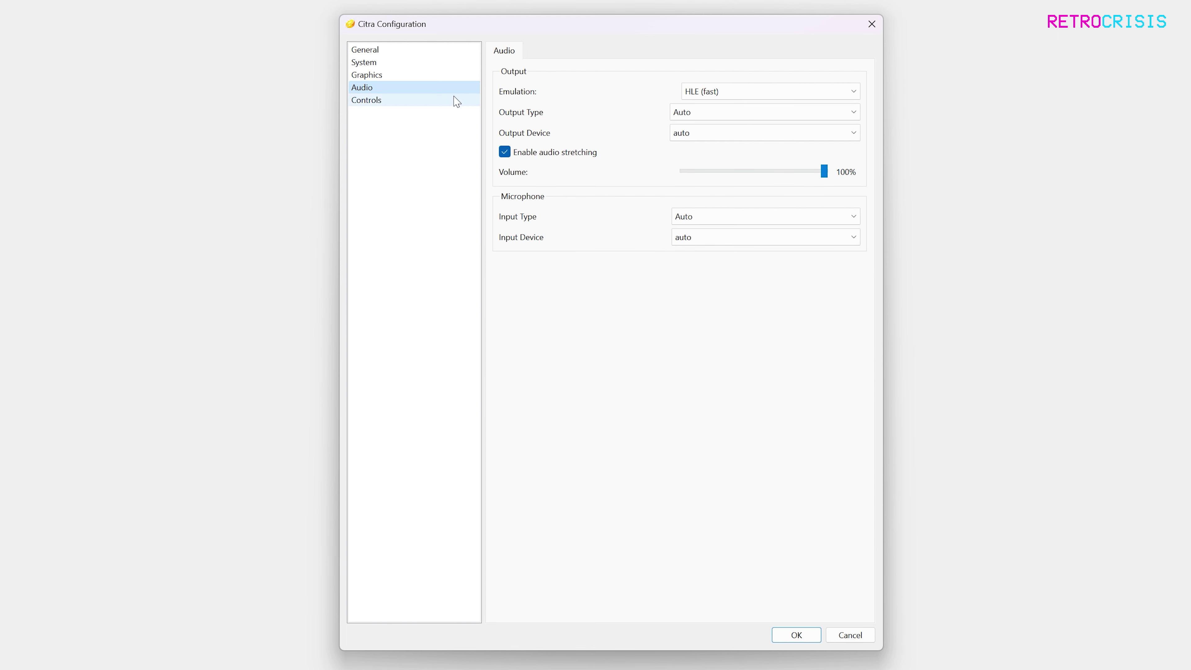
click(723, 112)
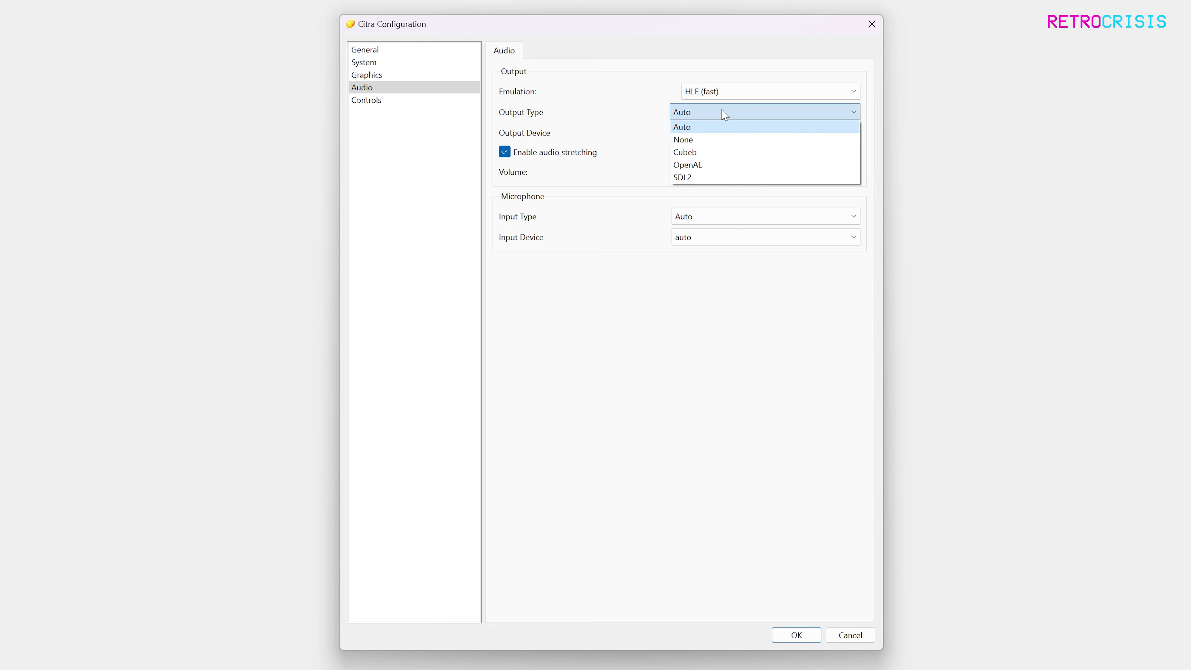
click(720, 152)
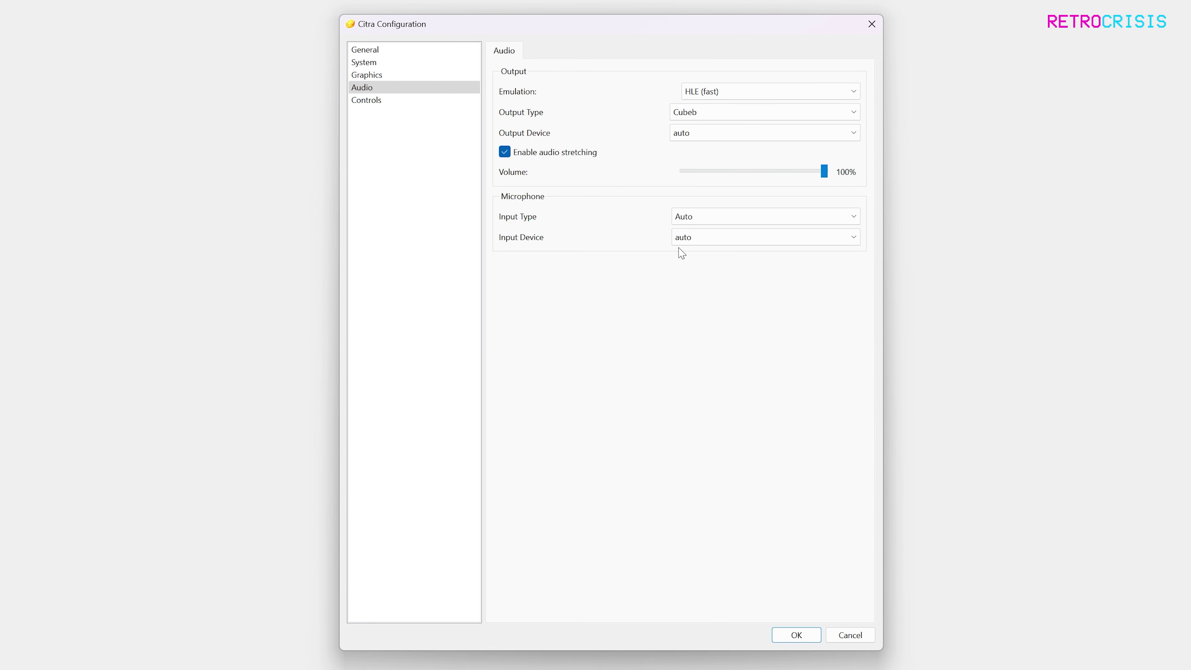
click(717, 238)
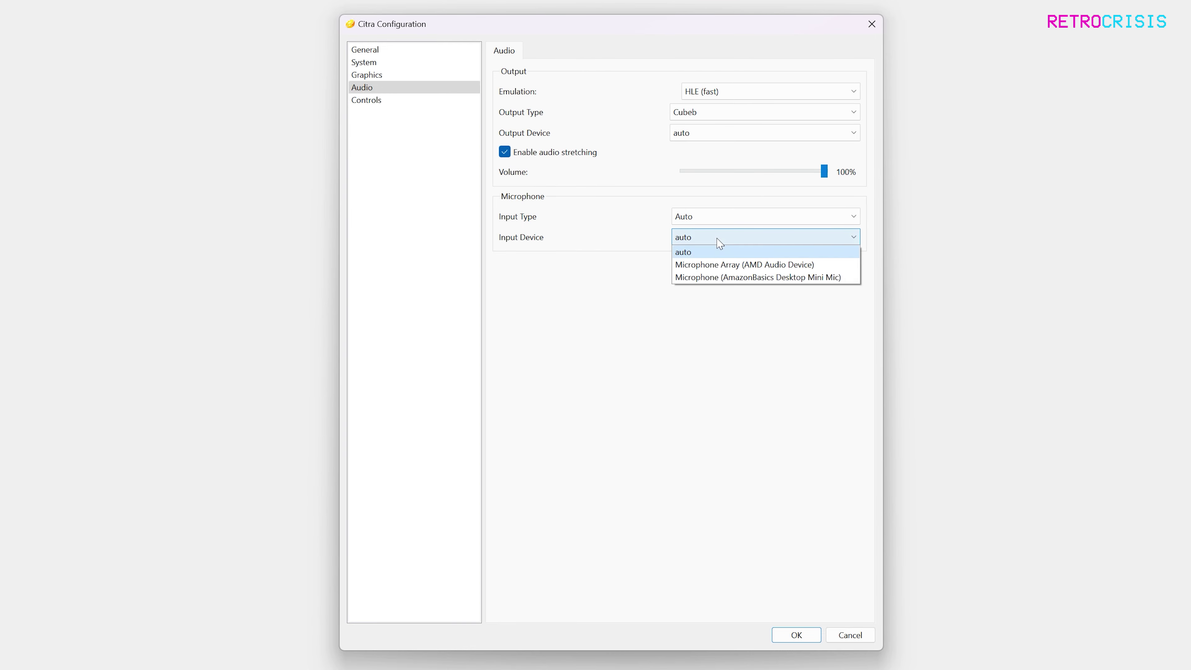
click(776, 278)
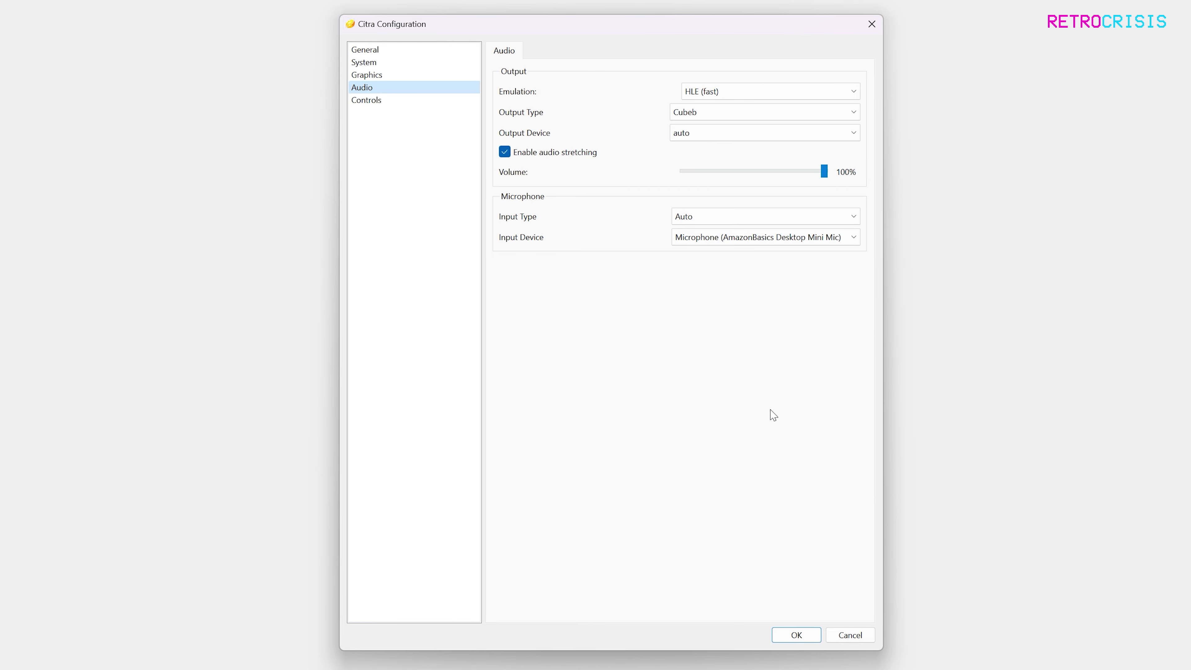
click(791, 635)
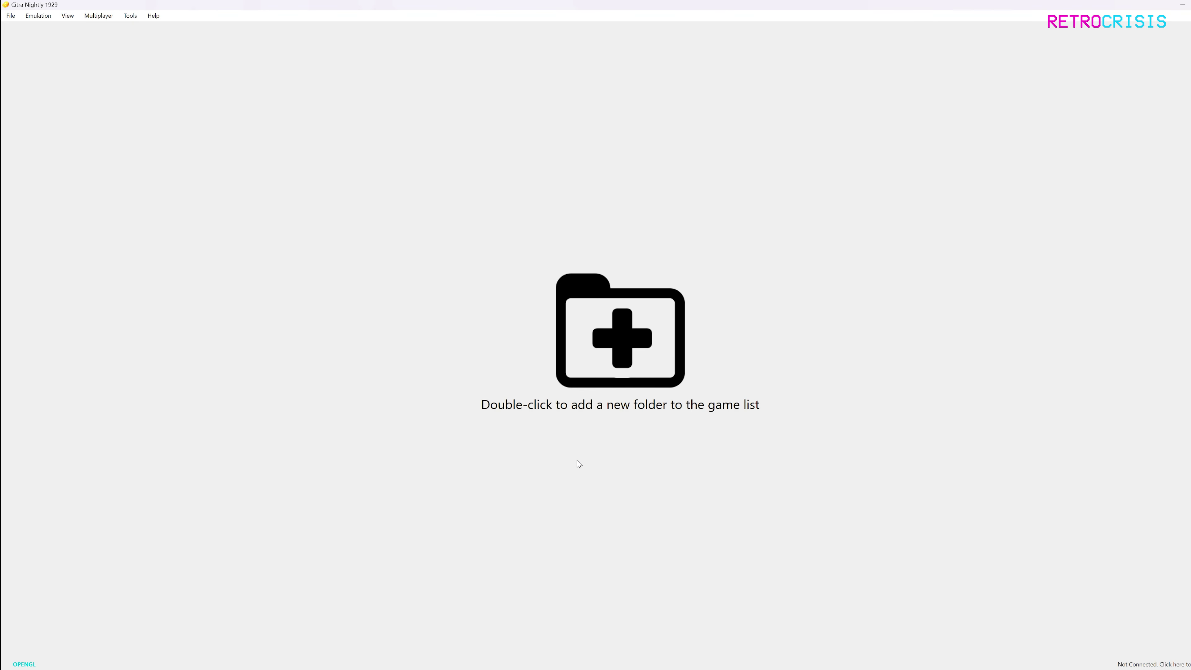
- Add the 3DS ROMs folder to the game list
double_click(629, 337)
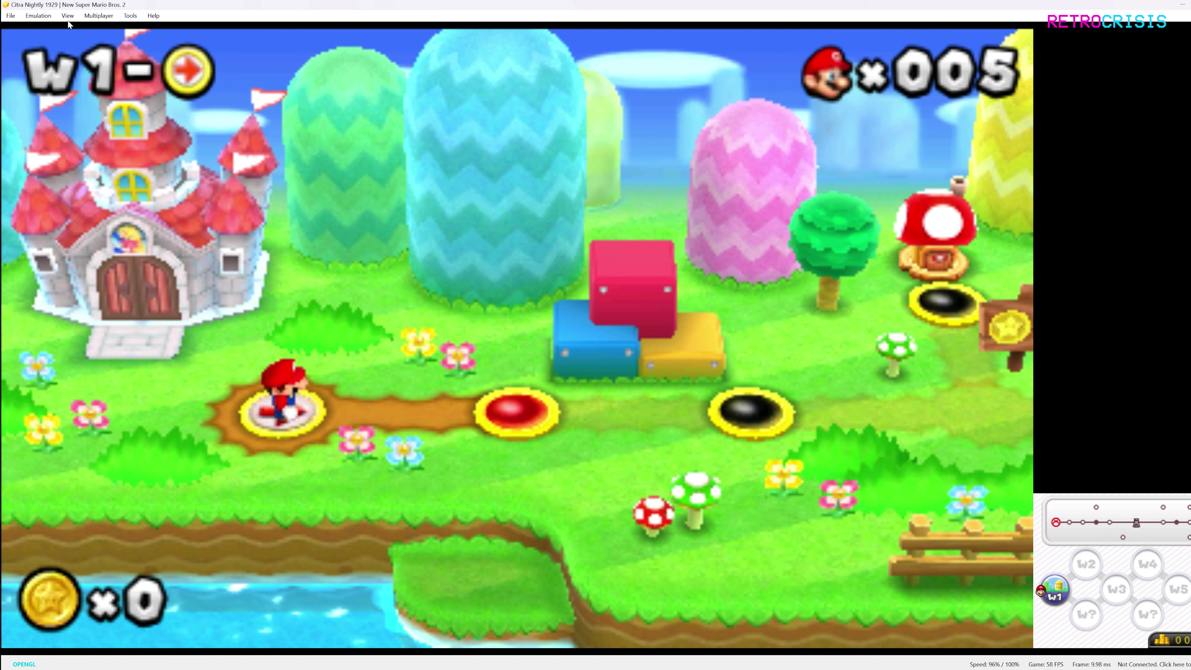
- Stop the running game and set the graphics internal resolution to 2x Native (800x480)
click(38, 16)
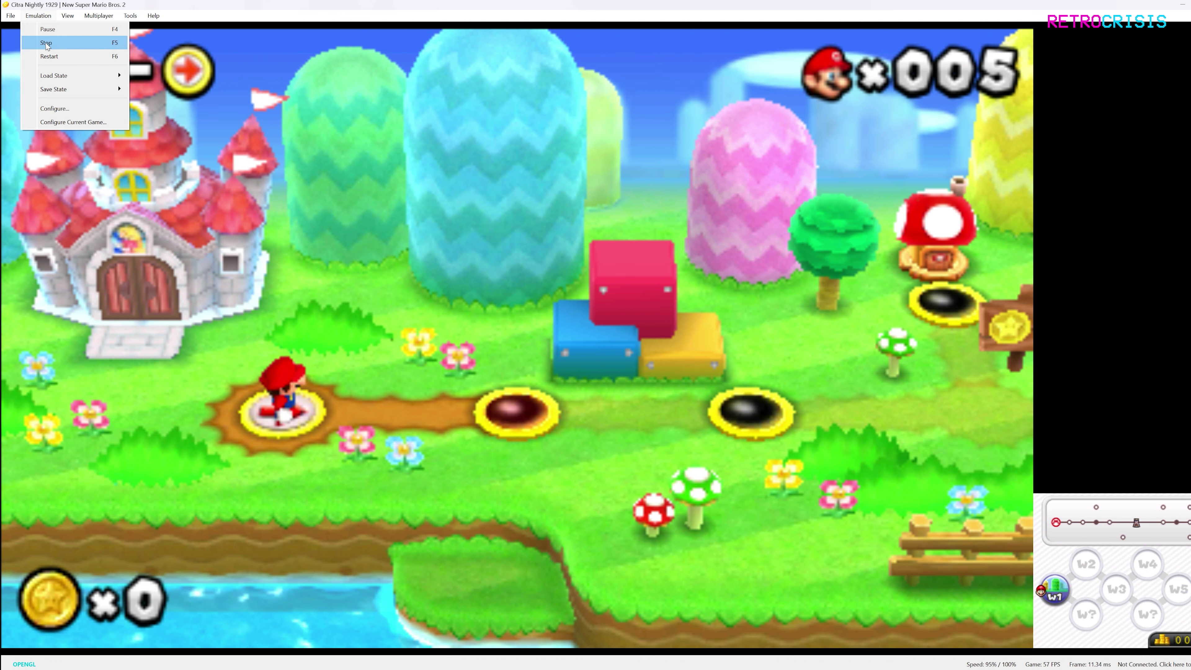
click(46, 44)
click(47, 16)
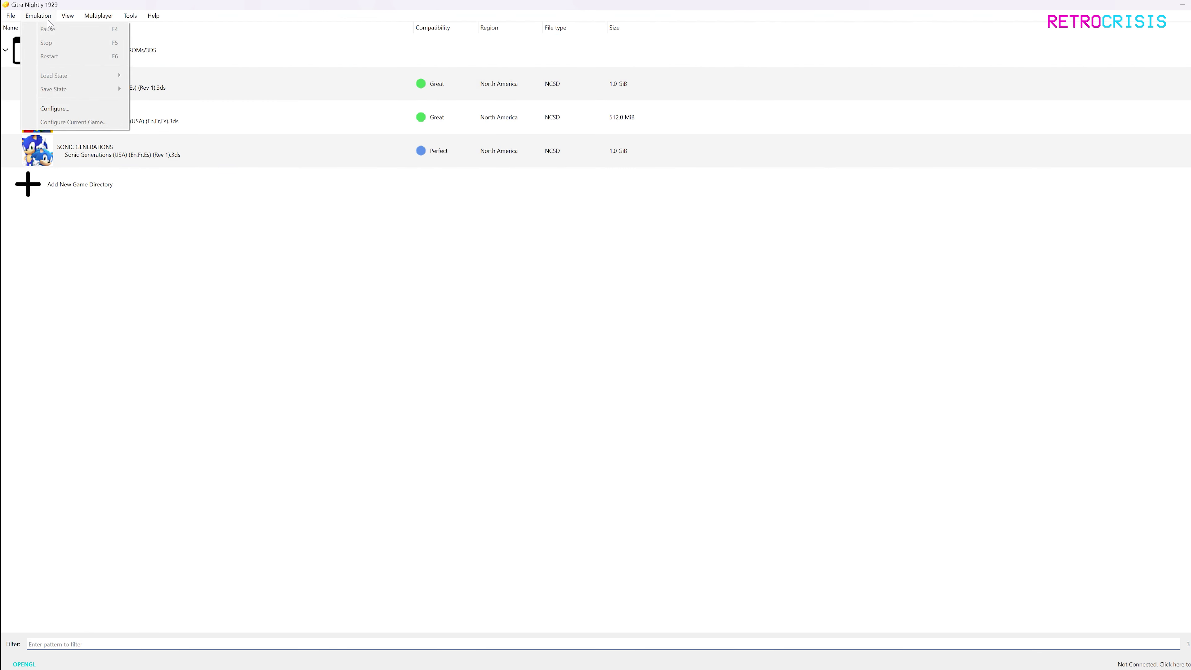
click(85, 110)
click(370, 75)
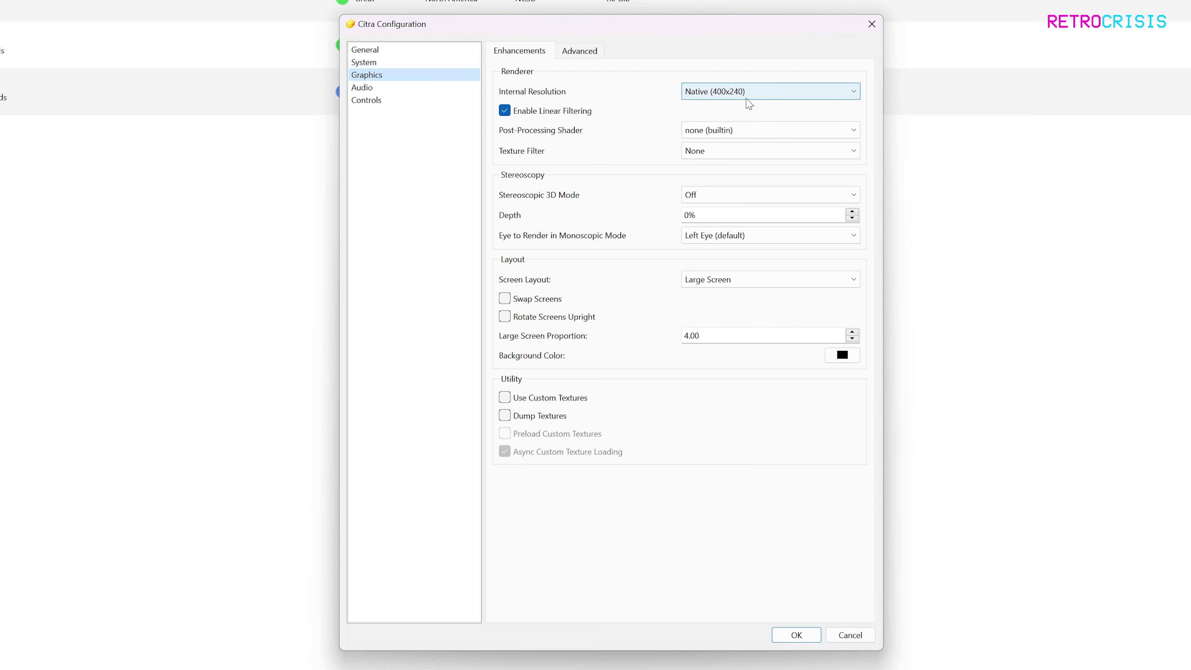
click(833, 96)
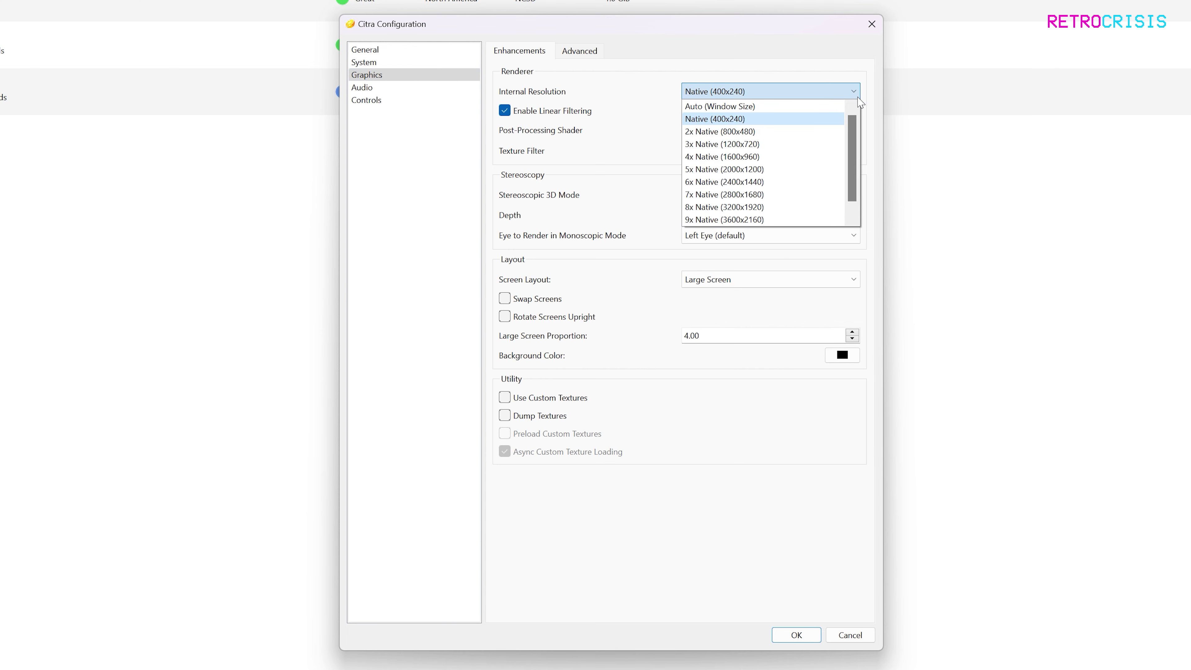
drag(854, 121, 852, 136)
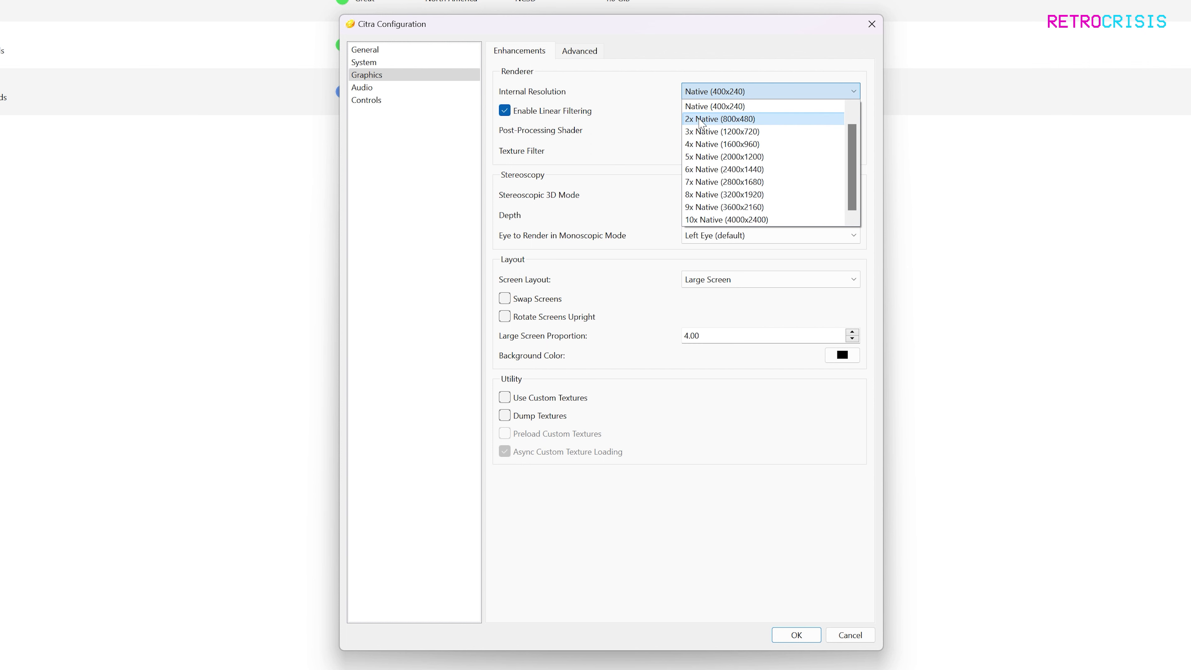
scroll(792, 124, up, 1)
click(780, 132)
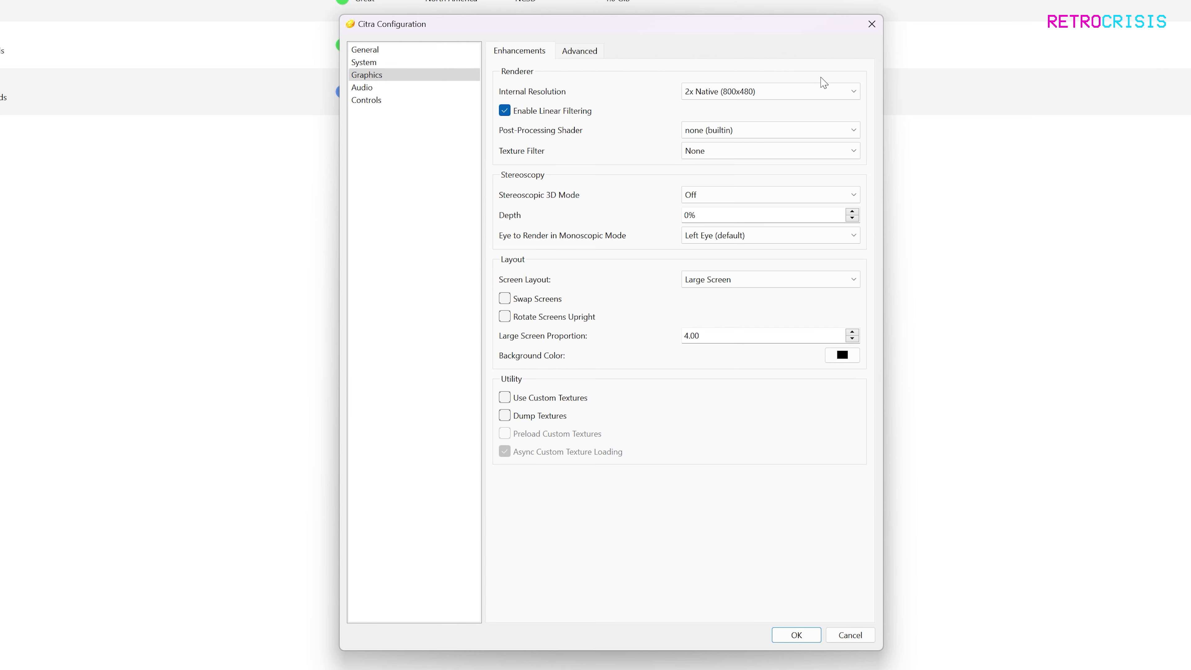
click(823, 91)
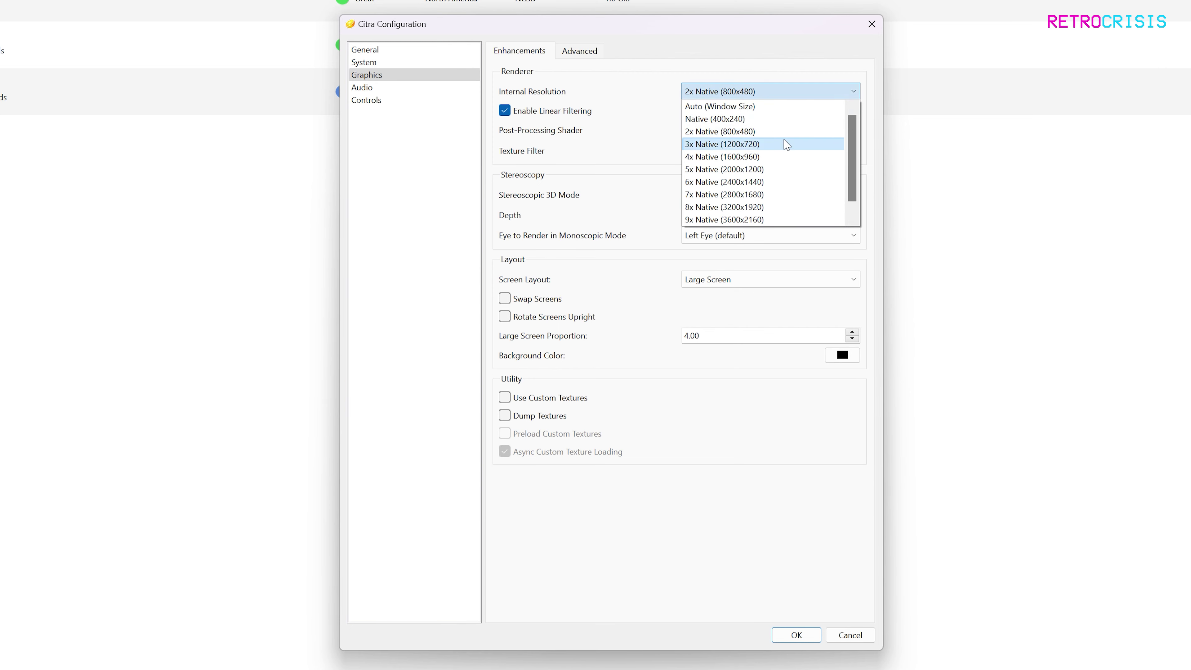
click(770, 133)
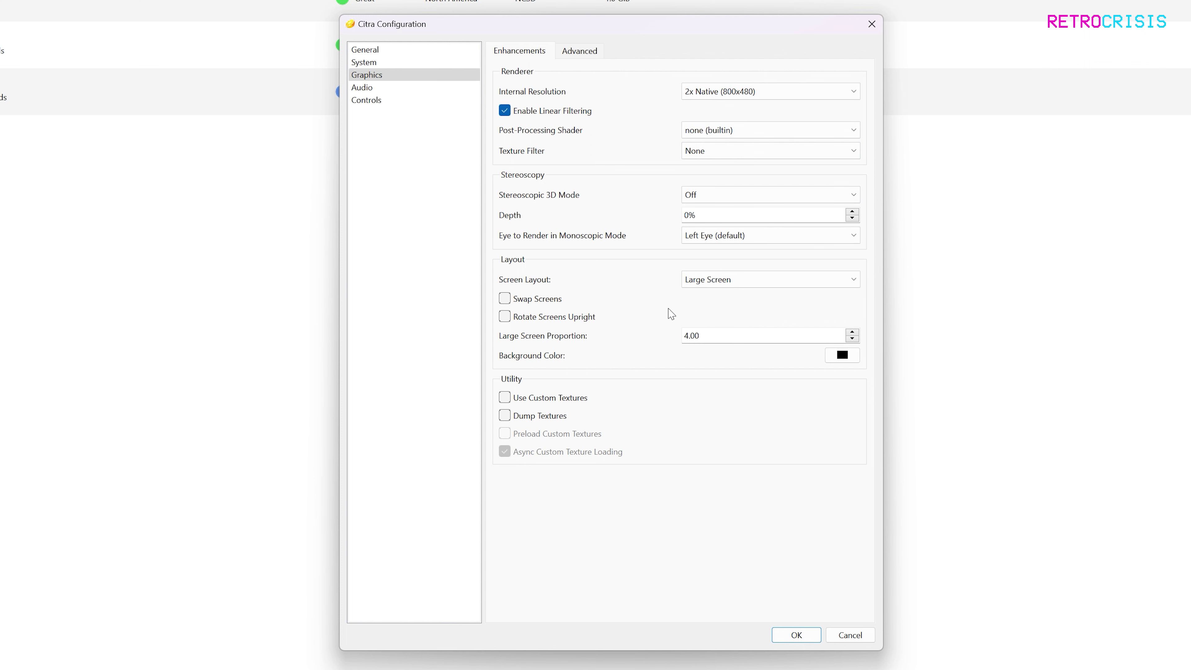
click(778, 640)
- Launch New Super Mario Bros. 2 from the game list and change the screen layout to Default
double_click(192, 234)
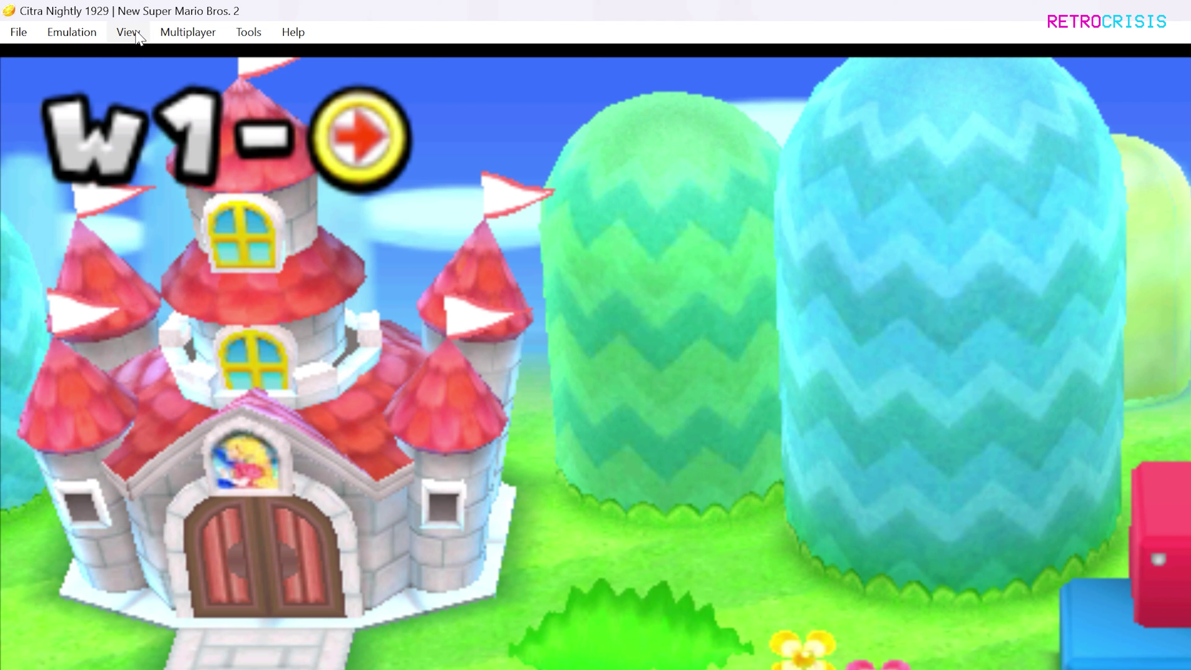
click(71, 17)
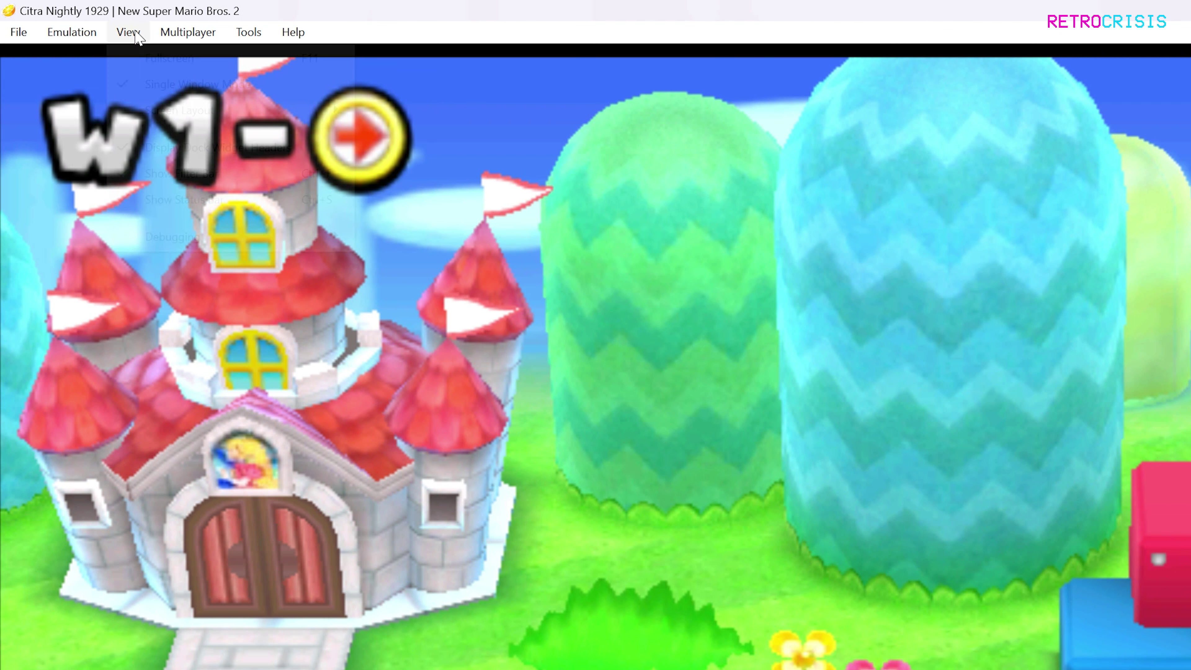
mouse_move(269, 118)
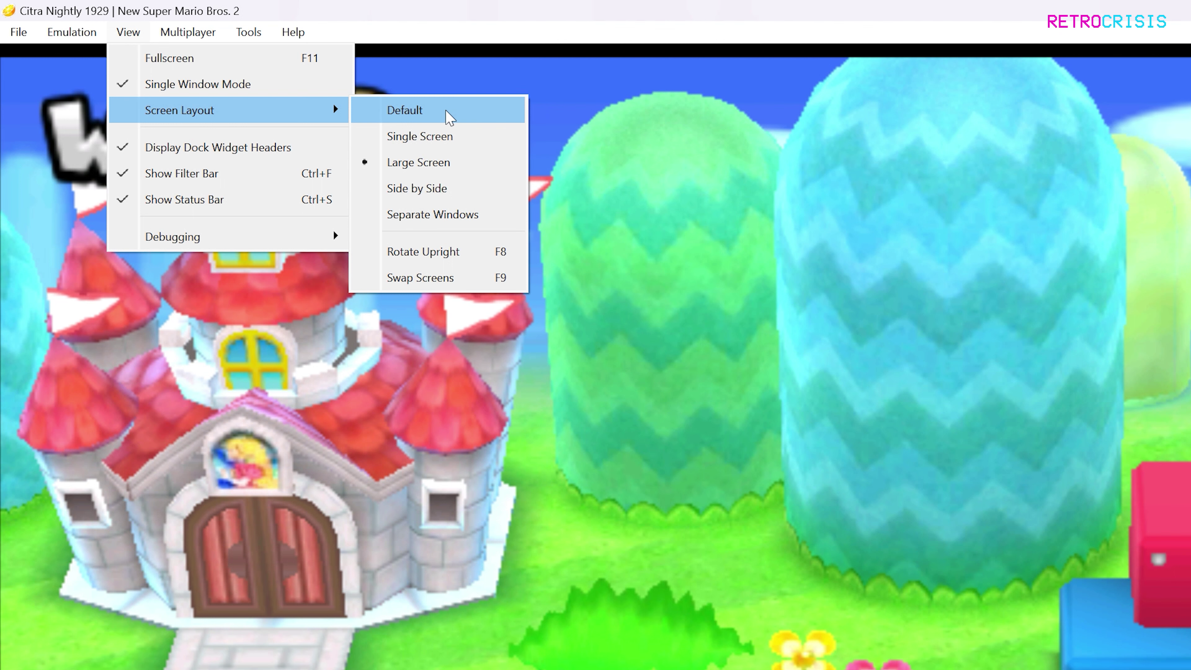
click(447, 113)
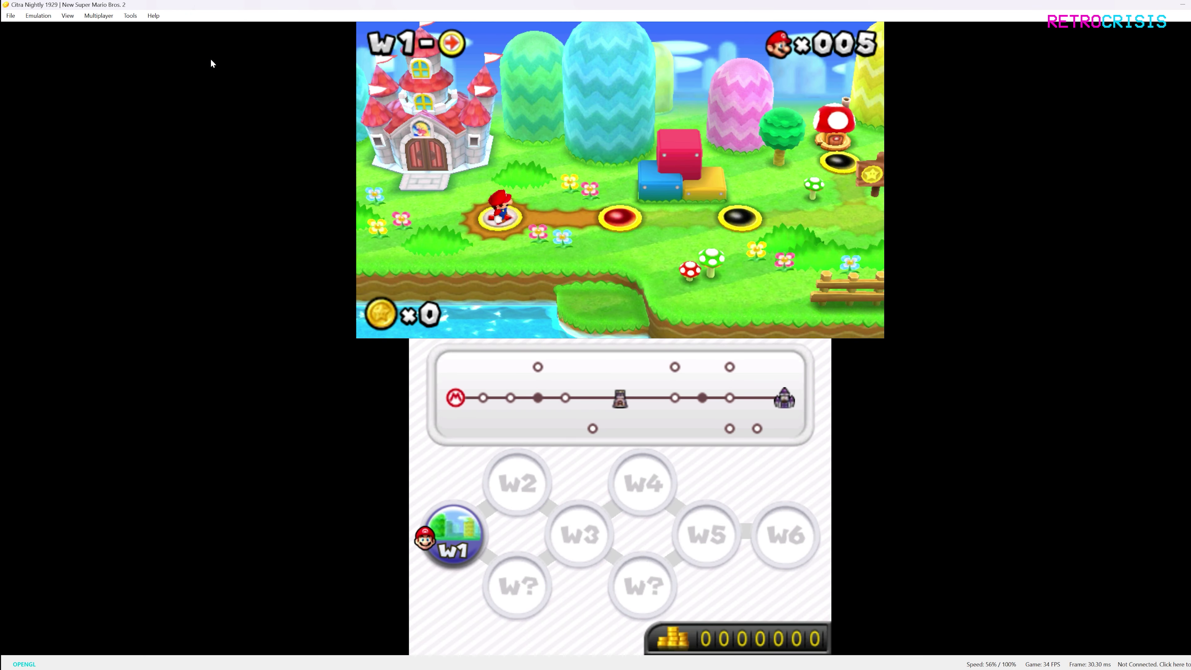
- Change the screen layout to Single Screen and cycle through the layouts to Side by Side
click(67, 15)
mouse_move(162, 61)
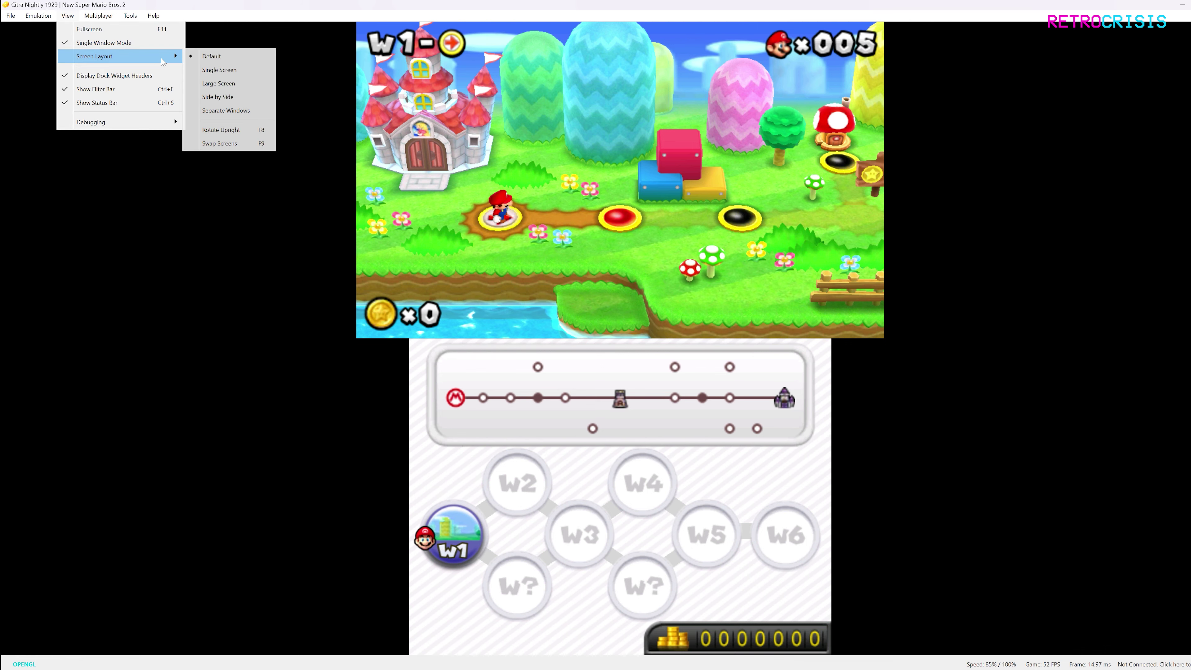
click(208, 70)
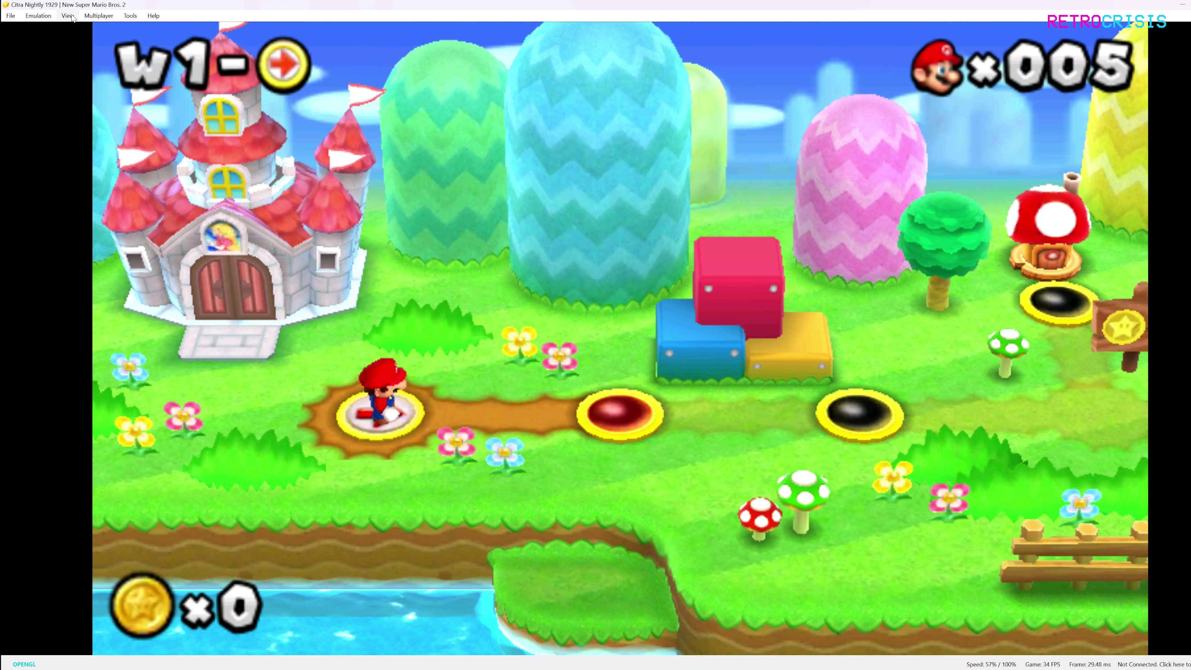
key(F10)
key(F10)
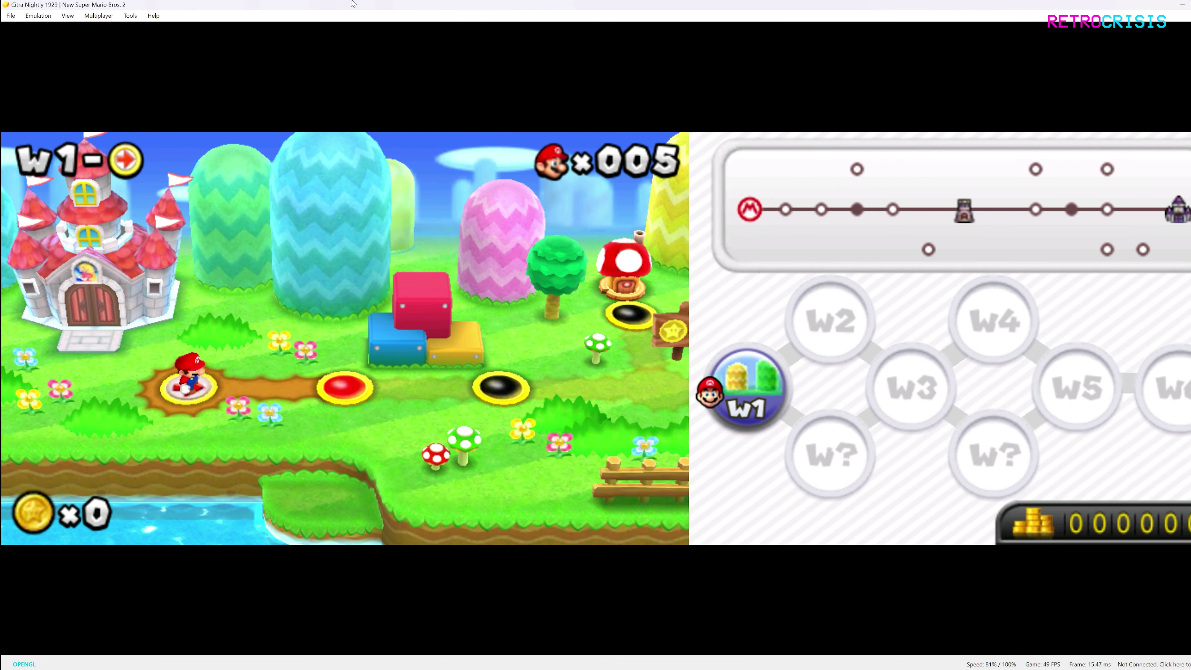
- Change the screen layout to Separate Windows
click(67, 16)
mouse_move(94, 56)
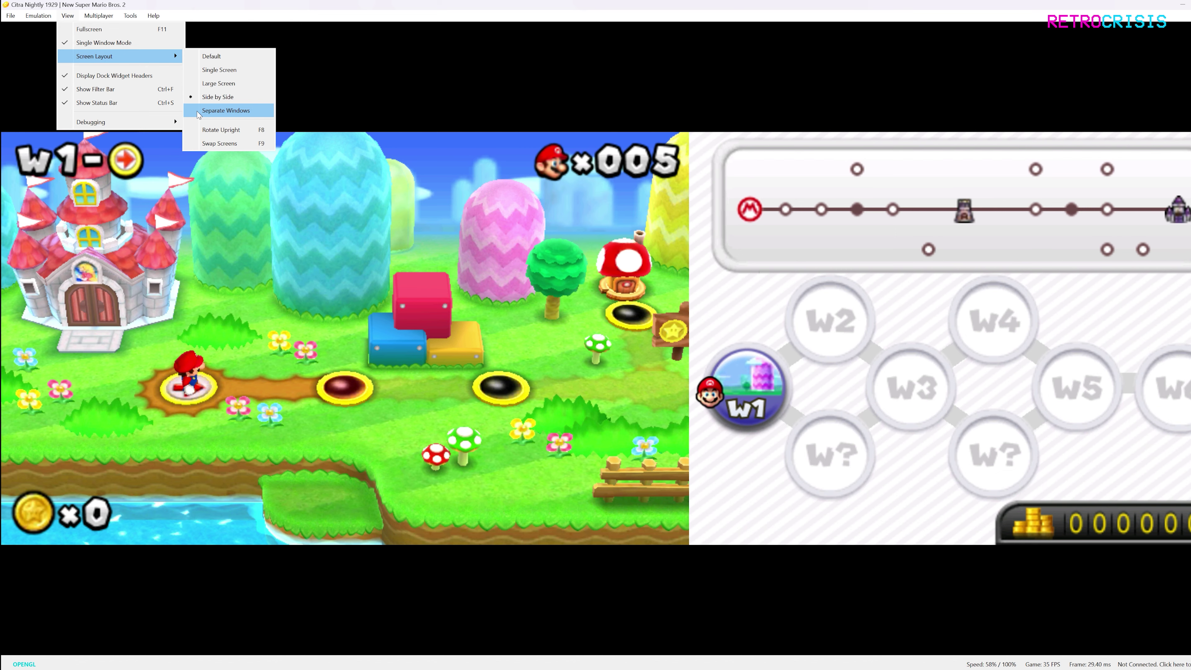
click(198, 111)
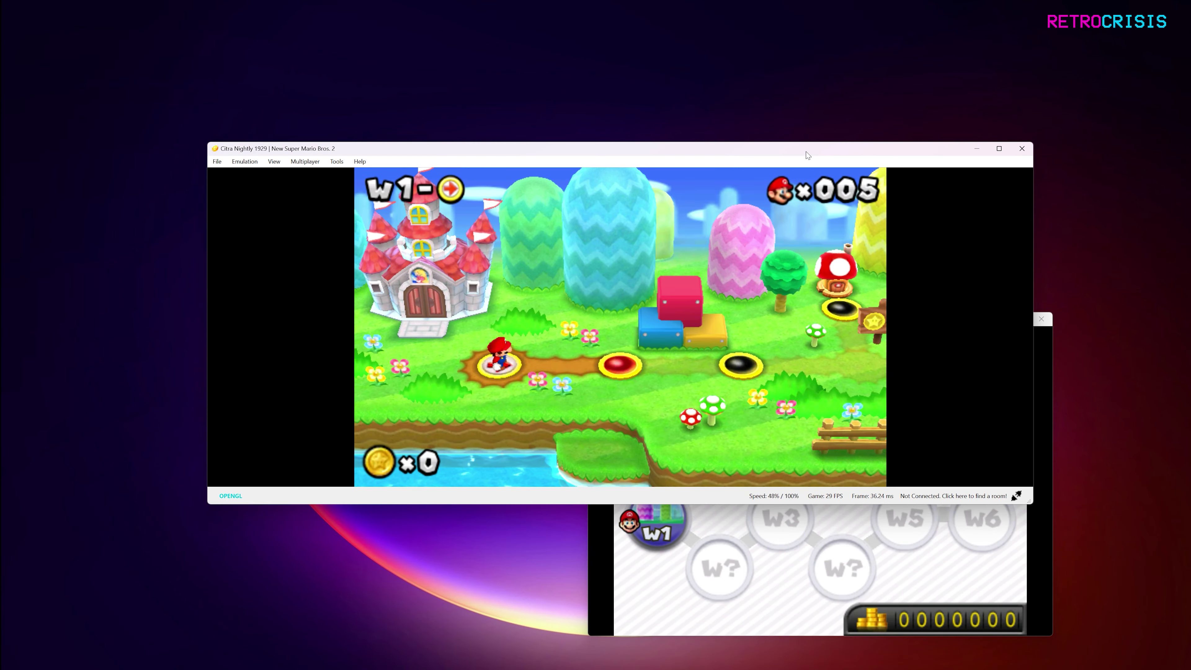
- Arrange the two game windows vertically, with the main game window above and the touch screen window centred beneath it
drag(807, 156, 817, 41)
click(1048, 321)
drag(915, 322, 733, 336)
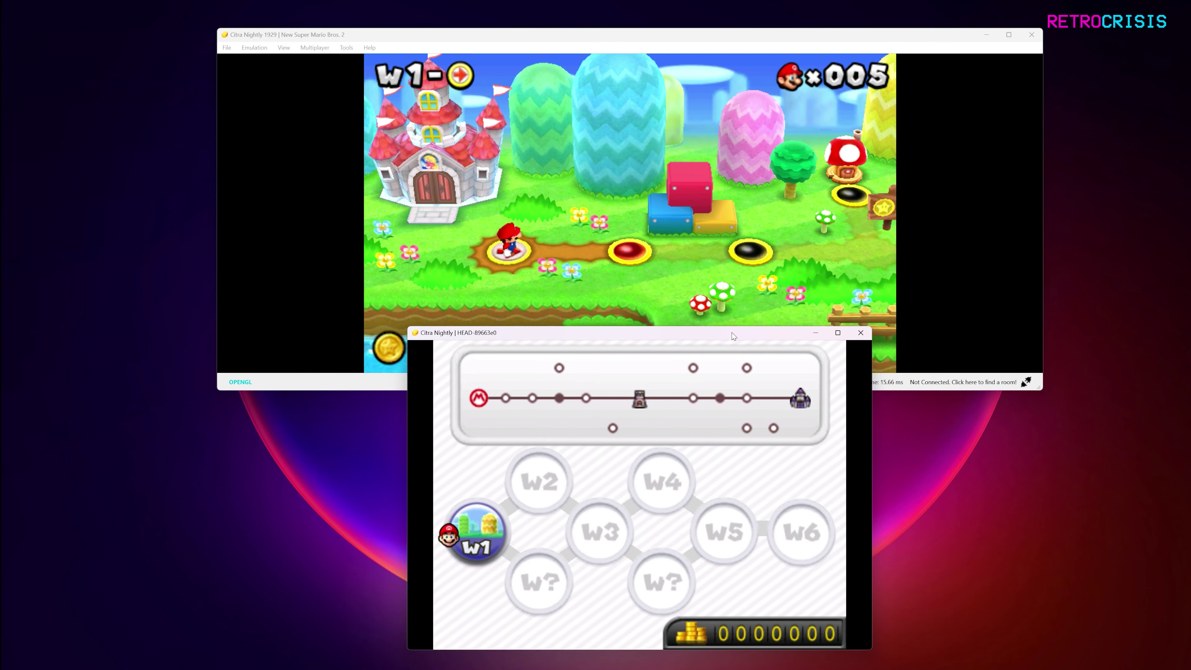
drag(734, 34, 736, 13)
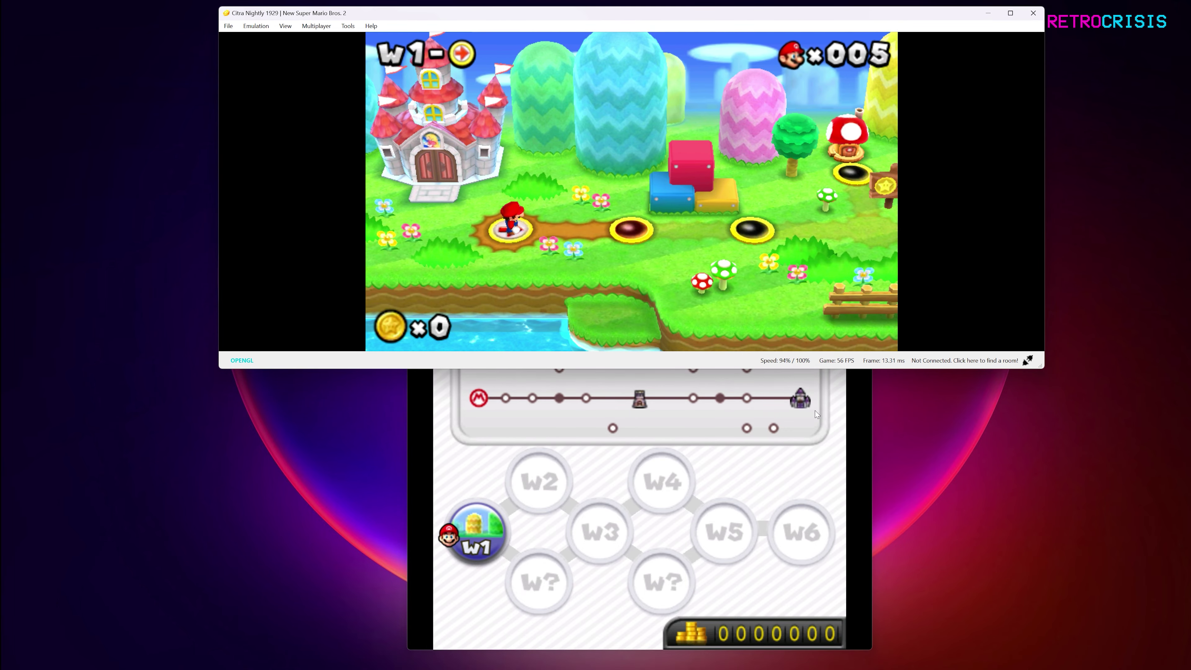